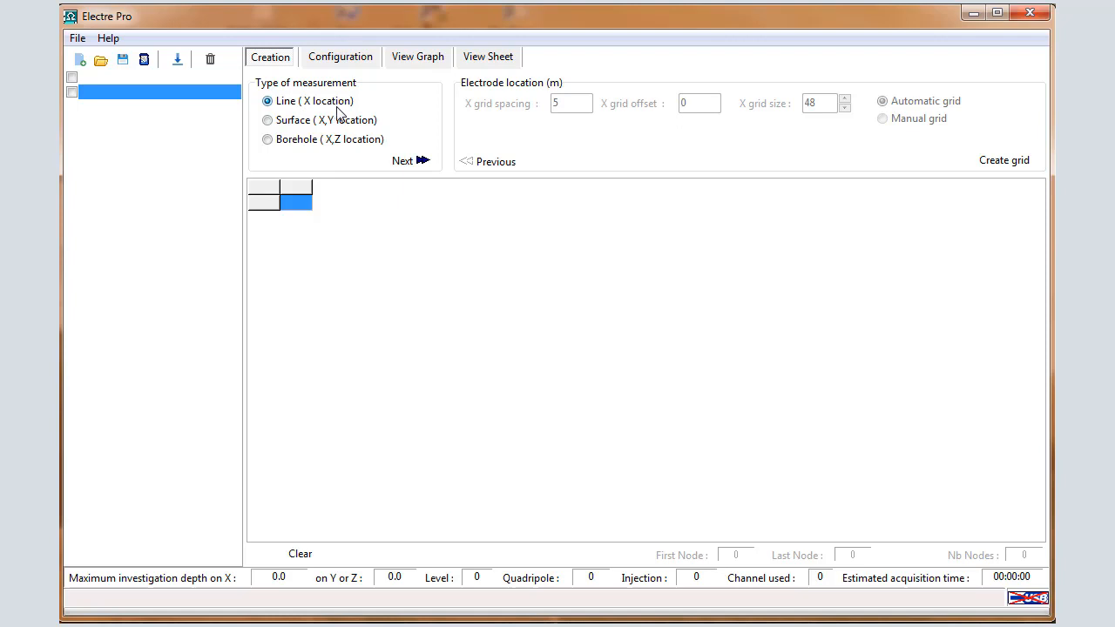
- Create an automatic electrode grid for a line measurement with 5 m X spacing, 0 offset and a grid size of 48
{"action": "left_click", "coordinate": [400, 163]}
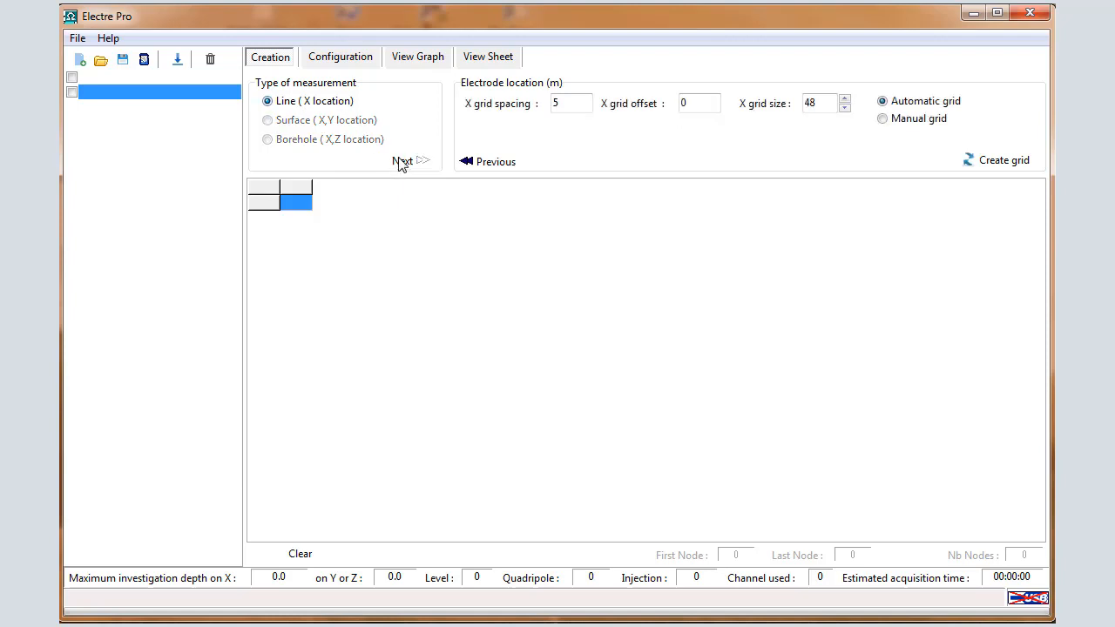
{"action": "left_click", "coordinate": [568, 105]}
{"action": "left_click", "coordinate": [826, 105]}
{"action": "left_click", "coordinate": [1004, 162]}
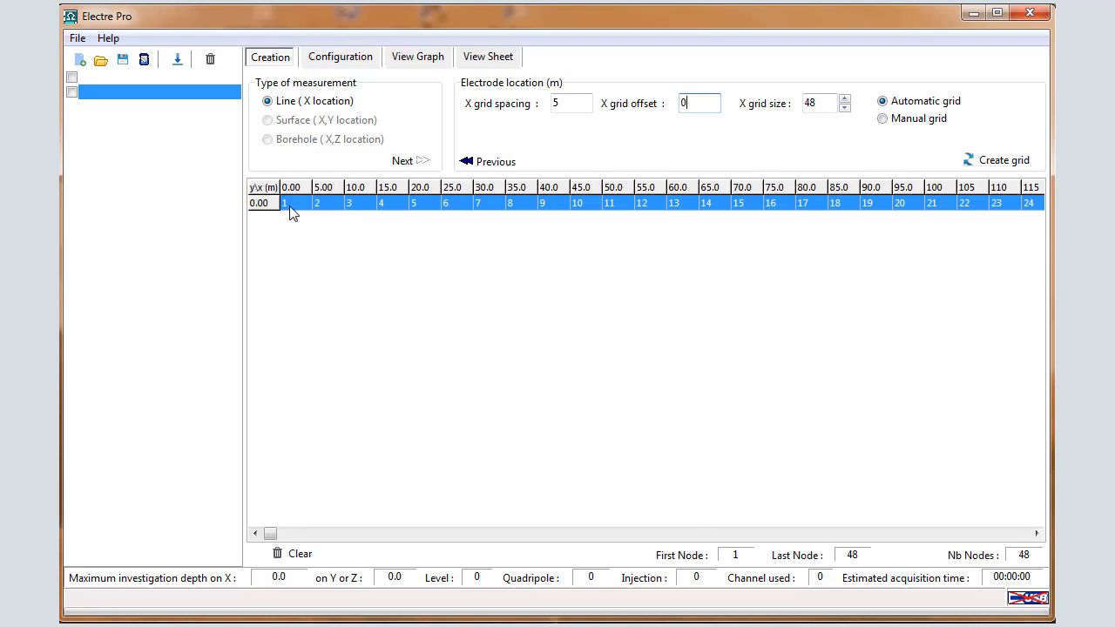
{"action": "left_click", "coordinate": [1013, 534]}
{"action": "left_click", "coordinate": [1013, 534]}
{"action": "left_click", "coordinate": [1013, 534]}
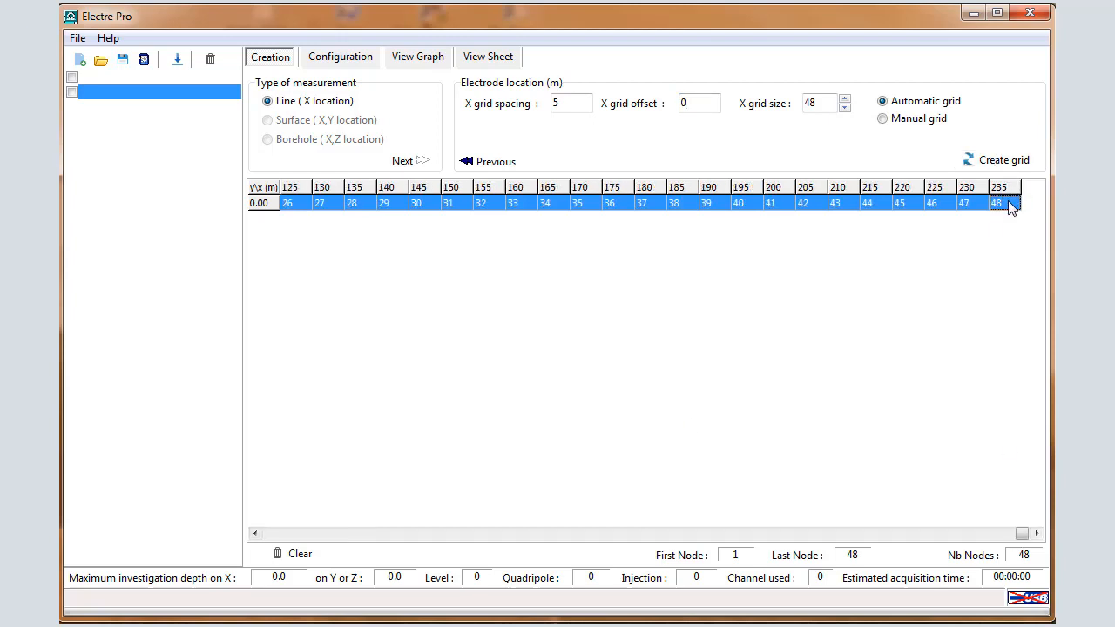
{"action": "left_click_drag", "start_coordinate": [1021, 534], "coordinate": [261, 558]}
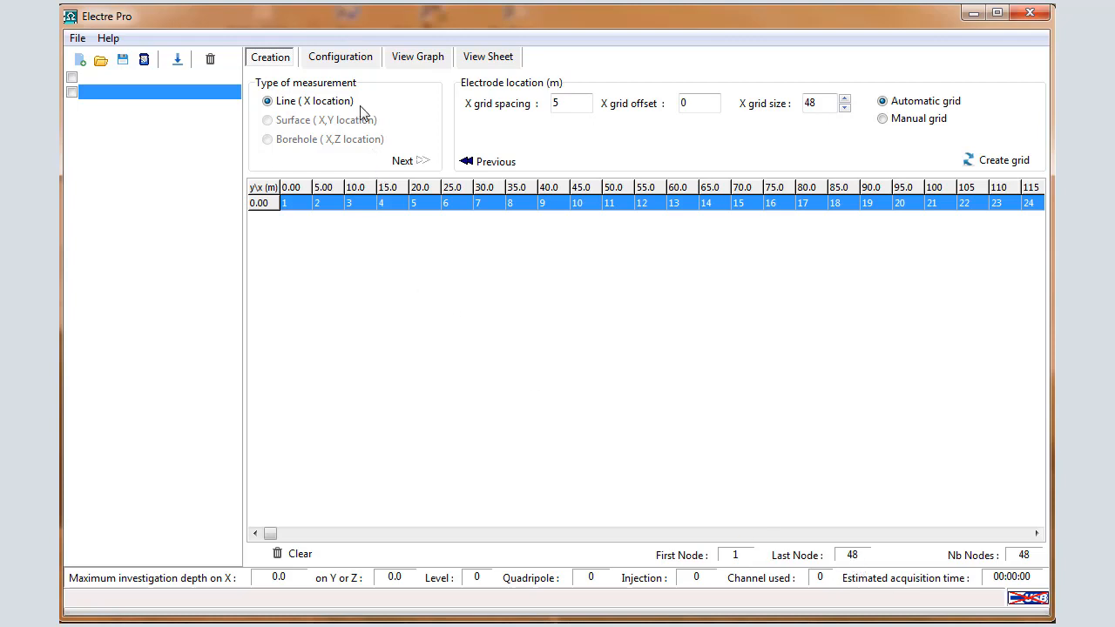
- Configure the sequence with the Syscal name DD48, a dipole-dipole array and a maximum of 10 channels
{"action": "left_click", "coordinate": [341, 57]}
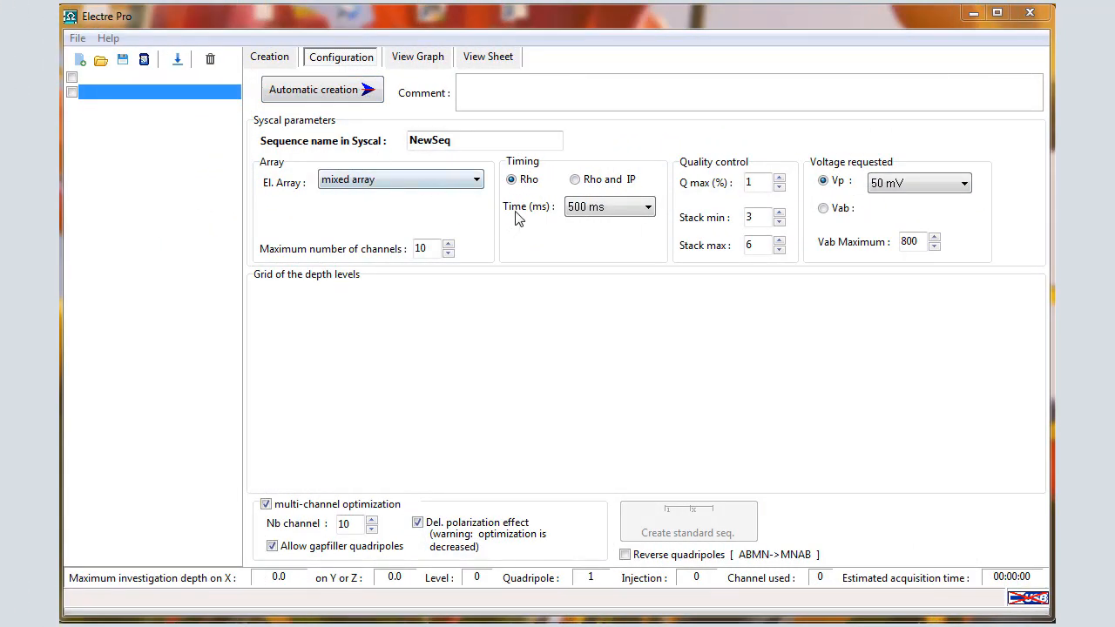
{"action": "left_click_drag", "start_coordinate": [466, 142], "coordinate": [386, 151]}
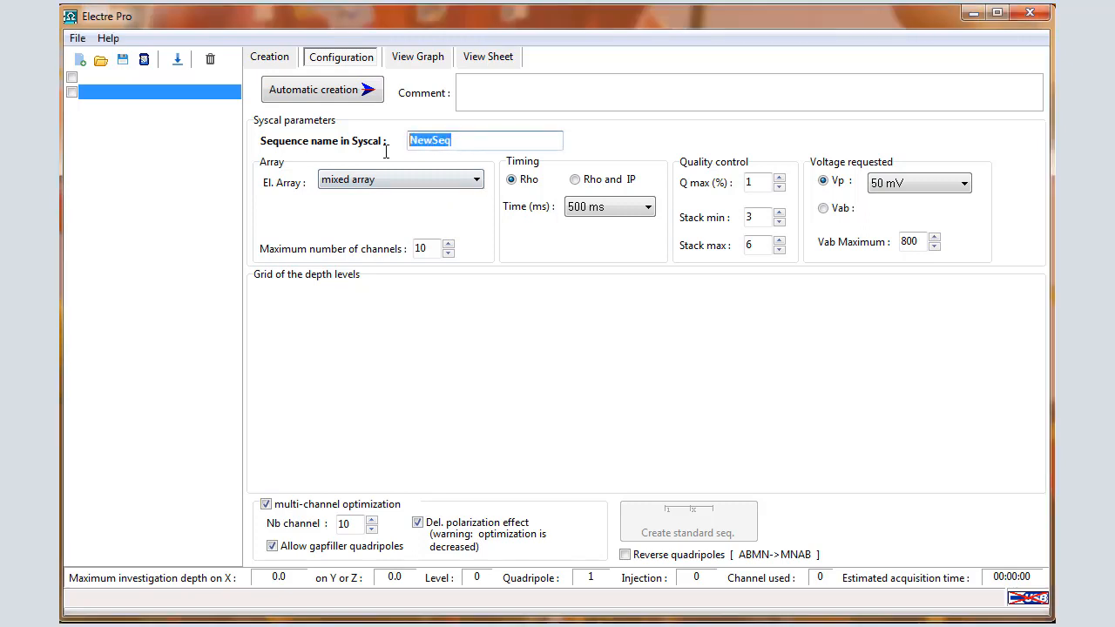
{"action": "type", "text": "DD48"}
{"action": "left_click", "coordinate": [443, 183]}
{"action": "left_click", "coordinate": [425, 206]}
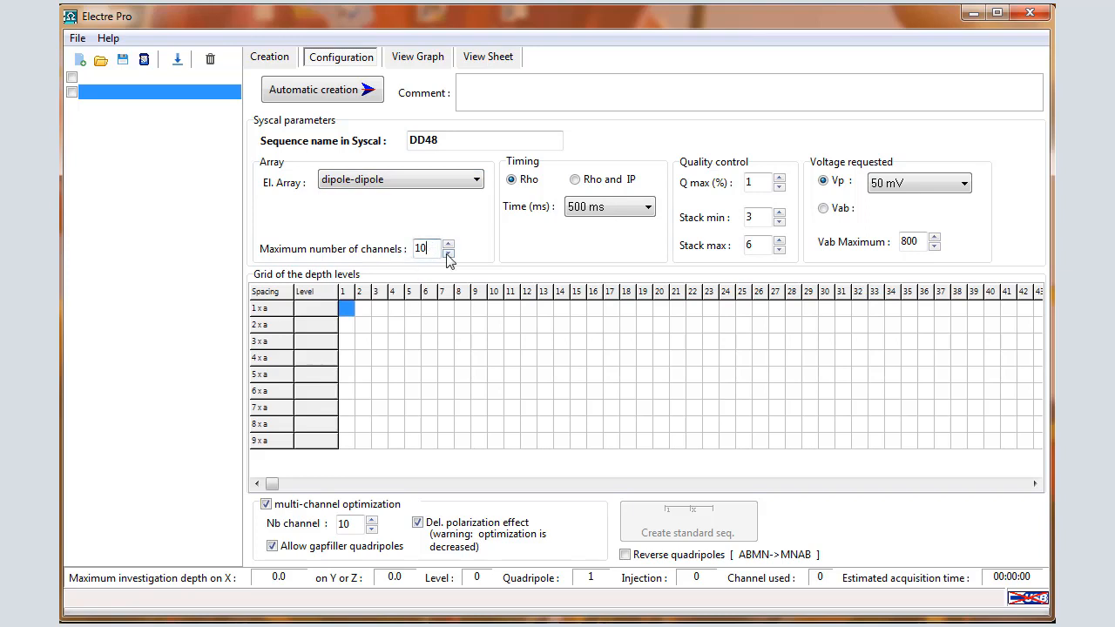
{"action": "key", "text": "BackSpace"}
{"action": "key", "text": "BackSpace"}
- Mark depth levels in a staircase, six per spacing from 1 x a to 6 x a, ending with levels 31 to 33 at 7 x a
{"action": "mouse_move", "coordinate": [445, 357]}
{"action": "mouse_move", "coordinate": [344, 307]}
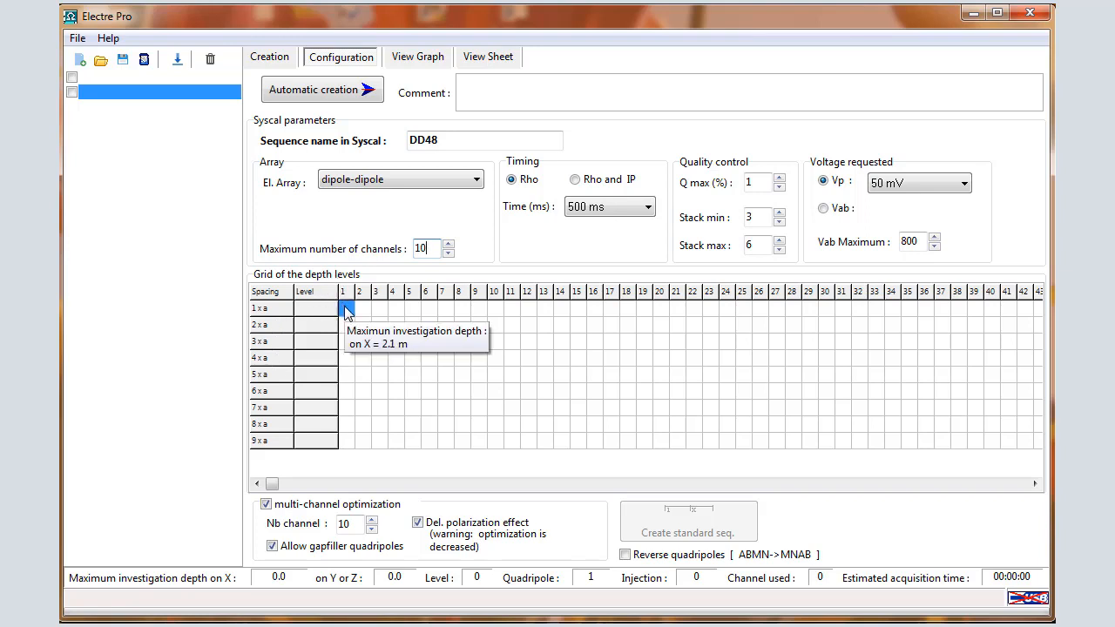
{"action": "left_click_drag", "start_coordinate": [345, 308], "coordinate": [876, 409]}
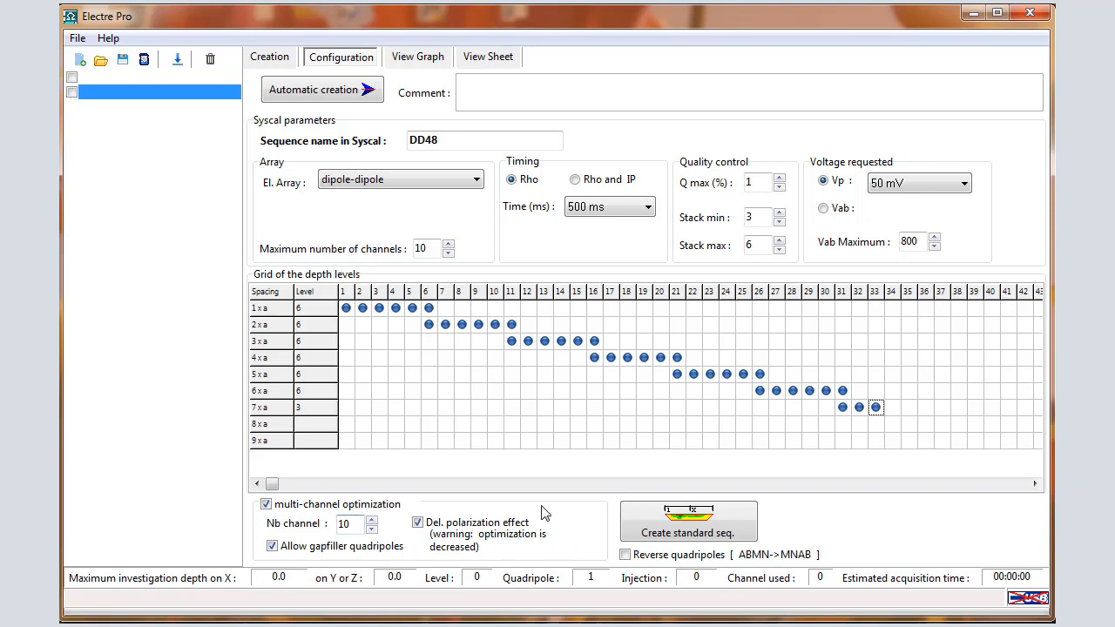
- Create the standard sequence with multi-channel optimization and save it as DD48 on drive C
{"action": "left_click", "coordinate": [670, 522]}
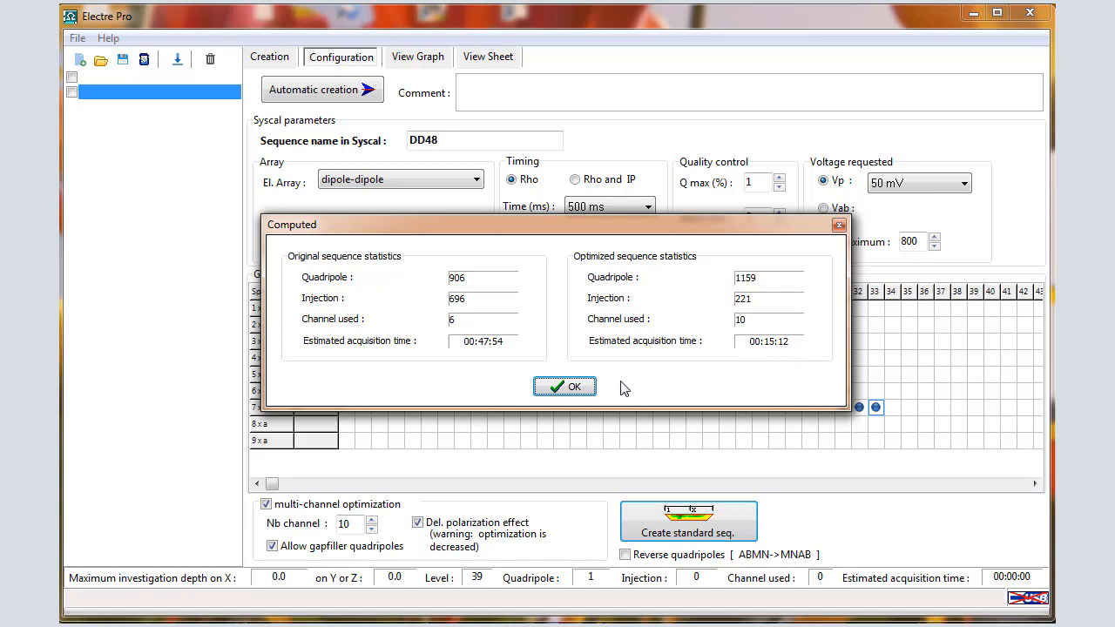
{"action": "left_click", "coordinate": [566, 387]}
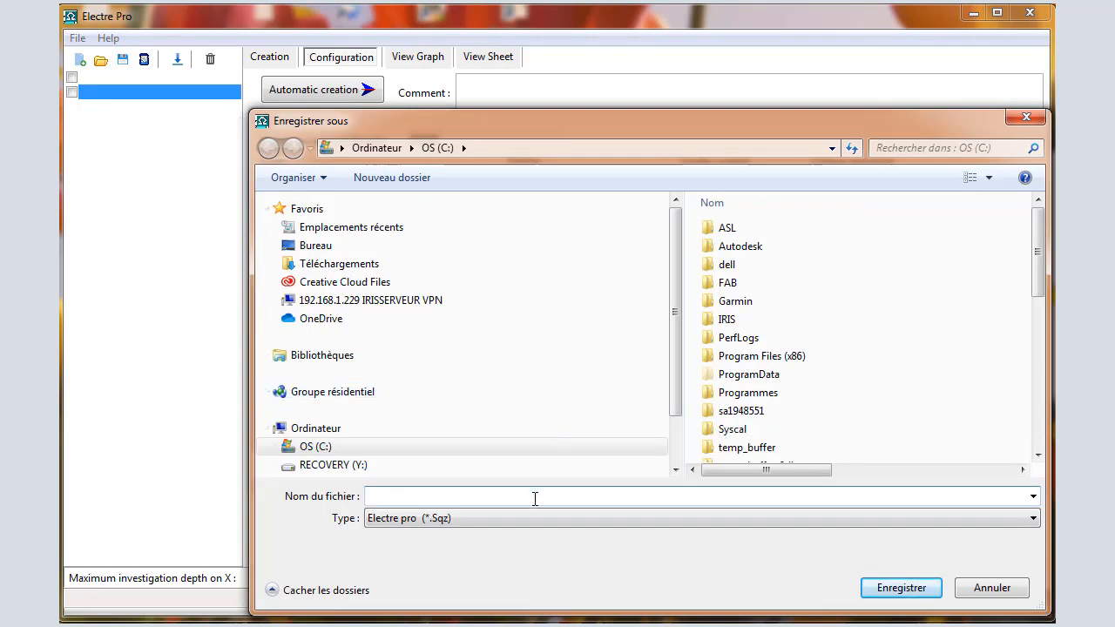
{"action": "type", "text": "DD"}
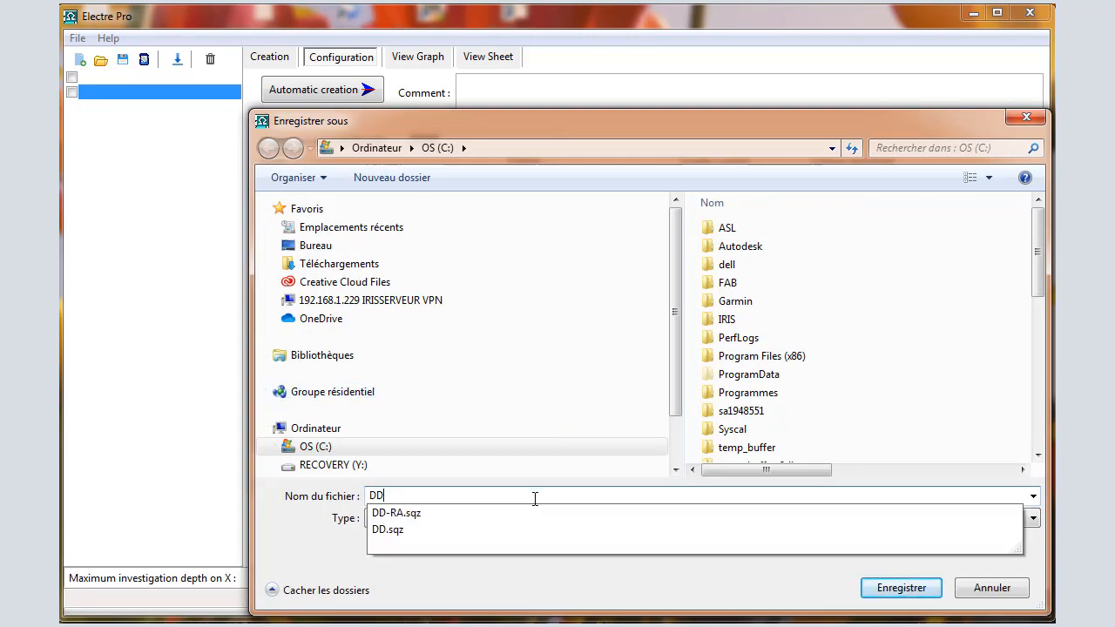
{"action": "type", "text": "48"}
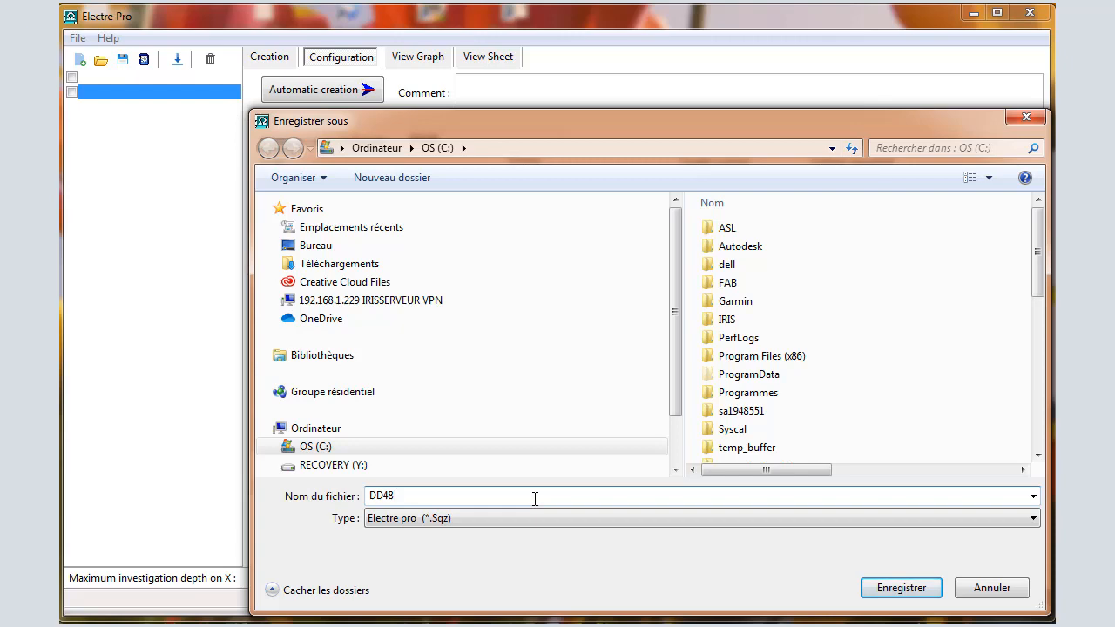
{"action": "left_click", "coordinate": [913, 590]}
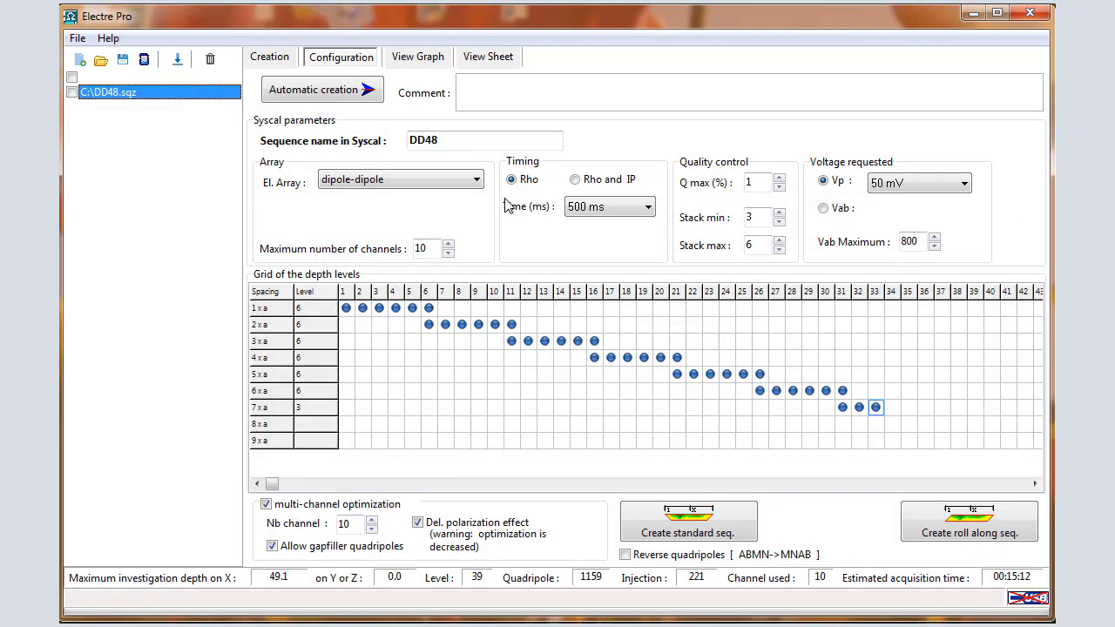
- Examine the sequence's report point graph and its node and quadripole tables through to the last quadripole
{"action": "left_click", "coordinate": [428, 65]}
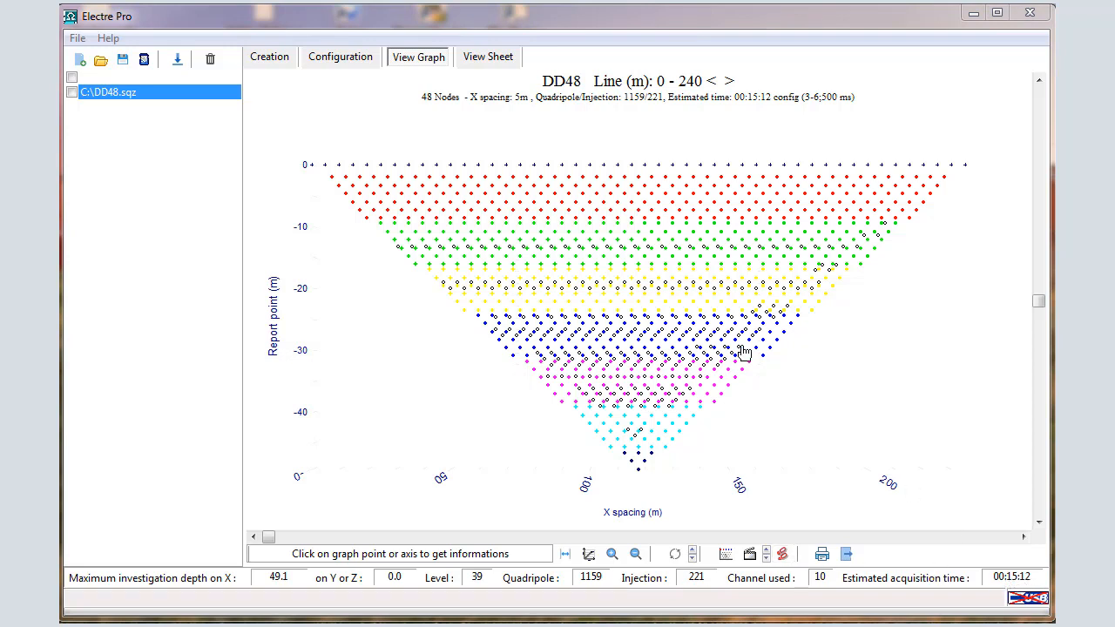
{"action": "left_click", "coordinate": [494, 57]}
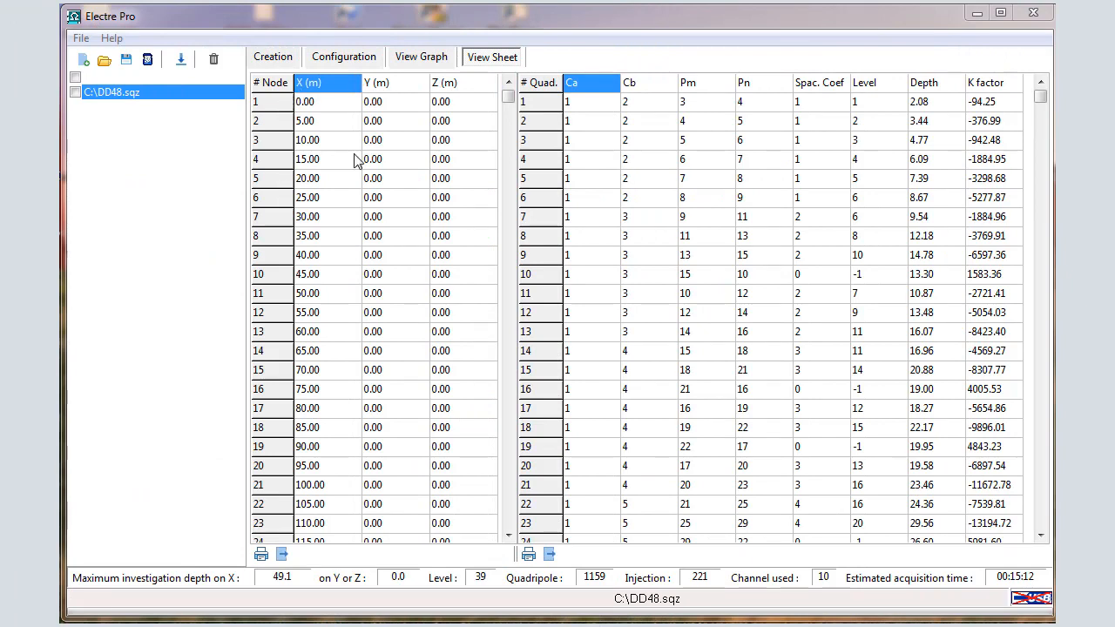
{"action": "mouse_move", "coordinate": [502, 101]}
{"action": "left_mouse_down"}
{"action": "mouse_move", "coordinate": [505, 535]}
{"action": "mouse_move", "coordinate": [511, 85]}
{"action": "left_mouse_up"}
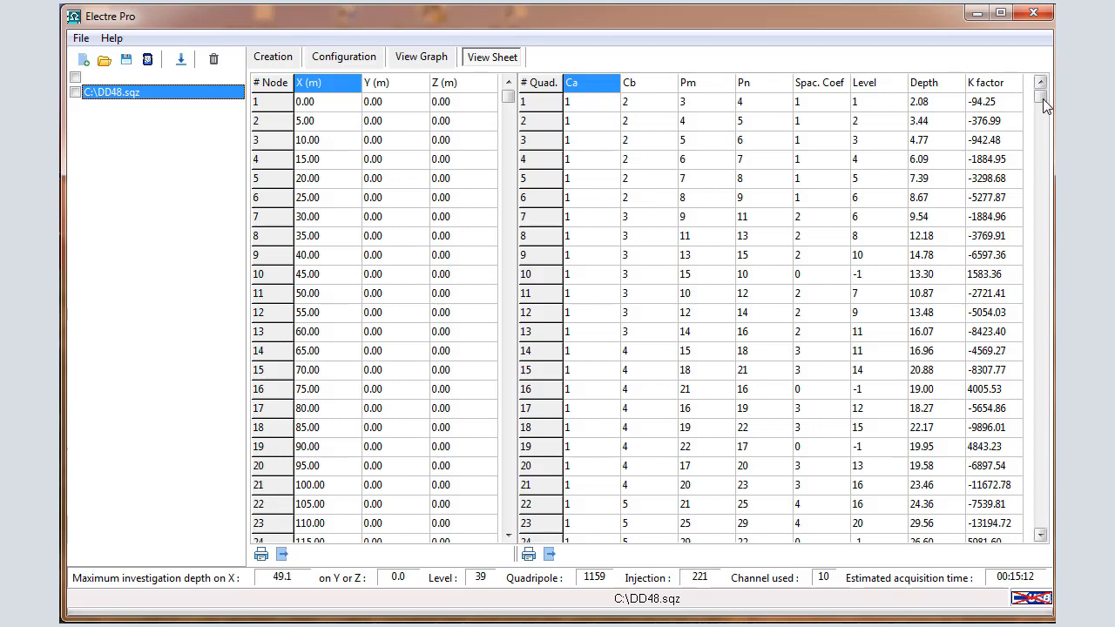
{"action": "left_click_drag", "start_coordinate": [1039, 98], "coordinate": [1040, 520]}
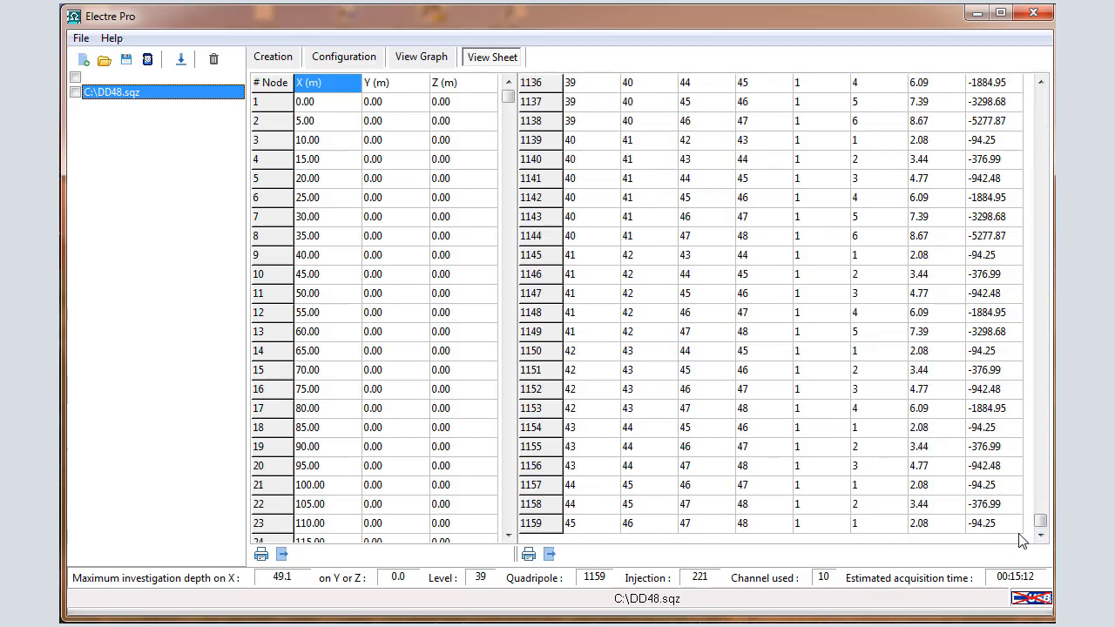
{"action": "left_click_drag", "start_coordinate": [1043, 523], "coordinate": [1041, 72]}
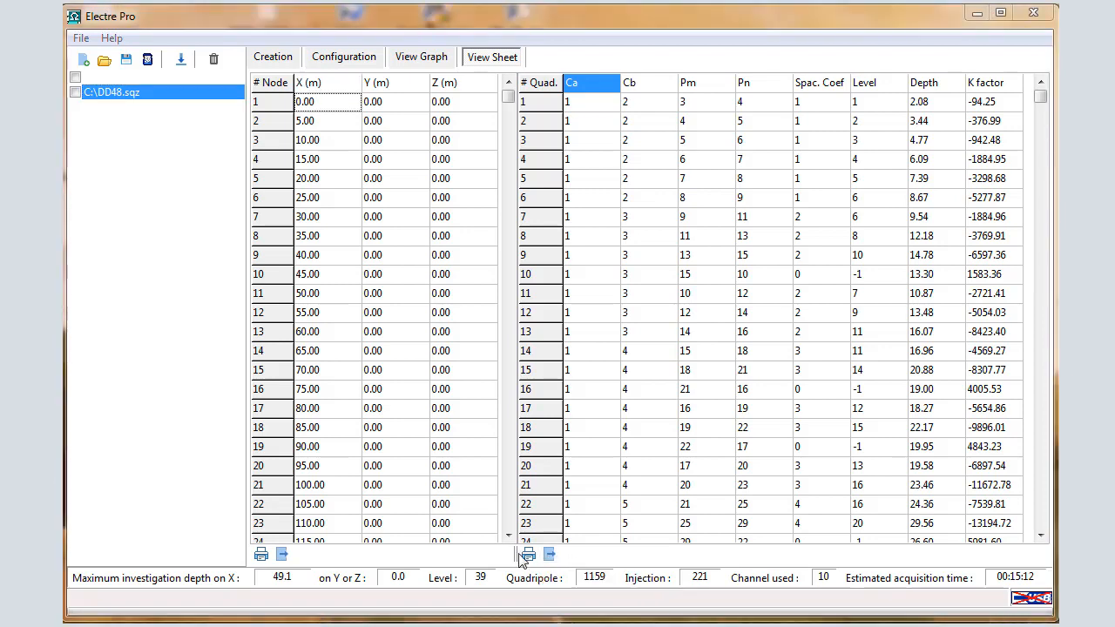
- Upload the checked DD48.sqz sequence to the SYSCAL/ELREC unit over the USB communication port
{"action": "left_click", "coordinate": [75, 92]}
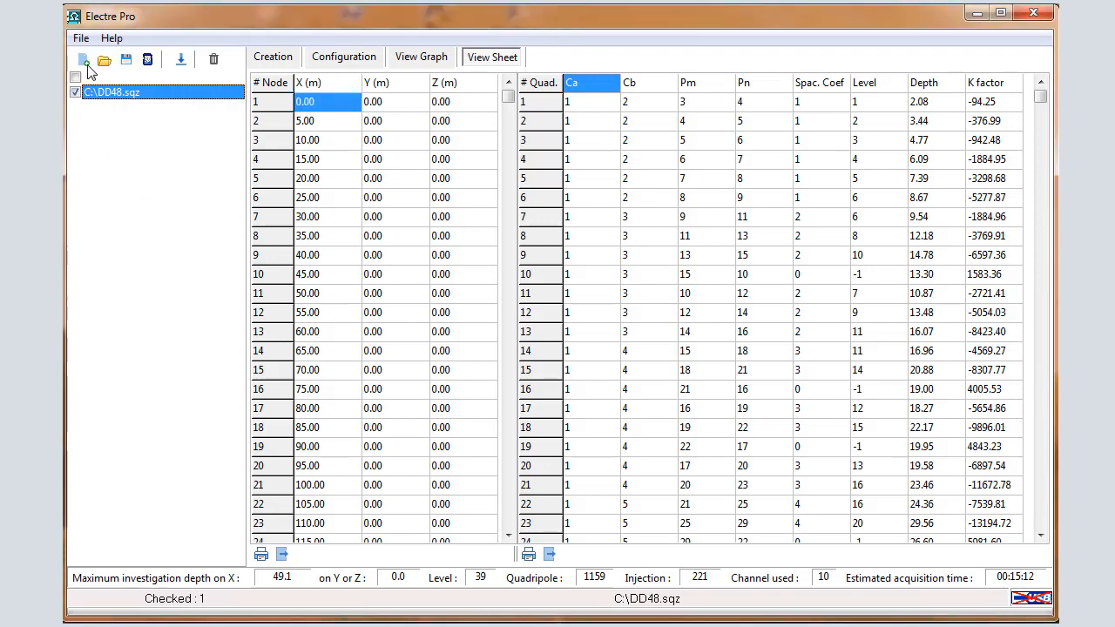
{"action": "left_click", "coordinate": [80, 39]}
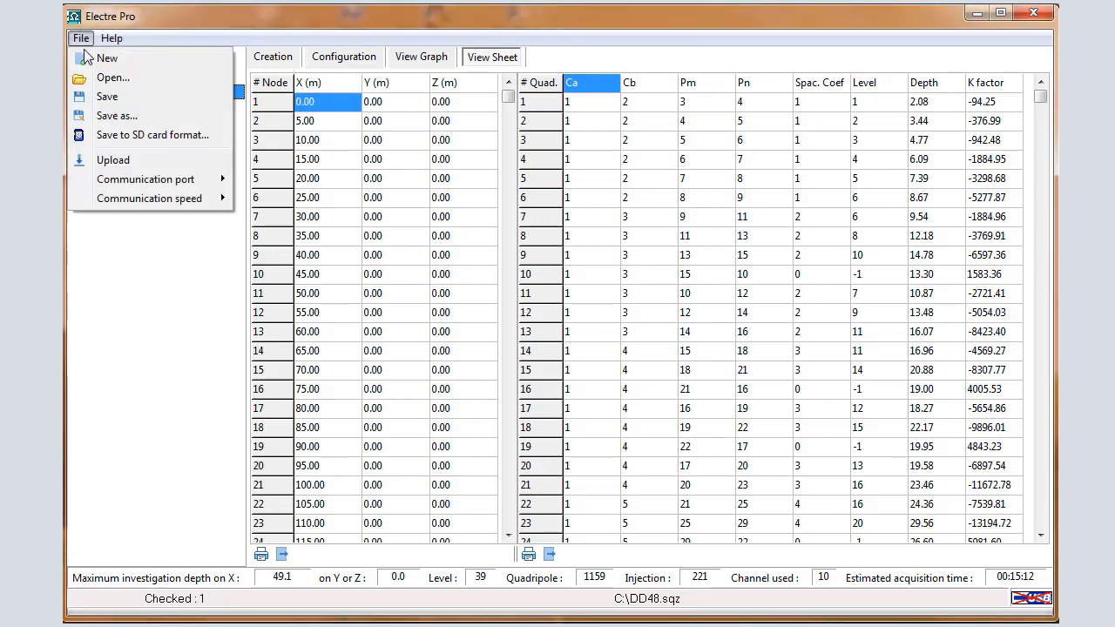
{"action": "mouse_move", "coordinate": [135, 180]}
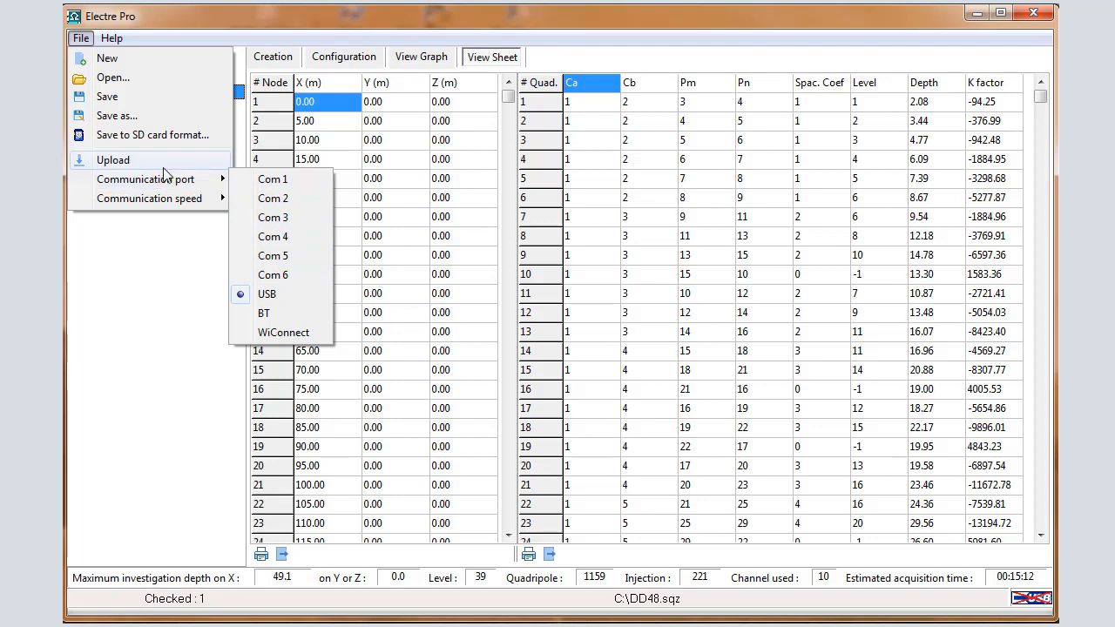
{"action": "left_click", "coordinate": [114, 161]}
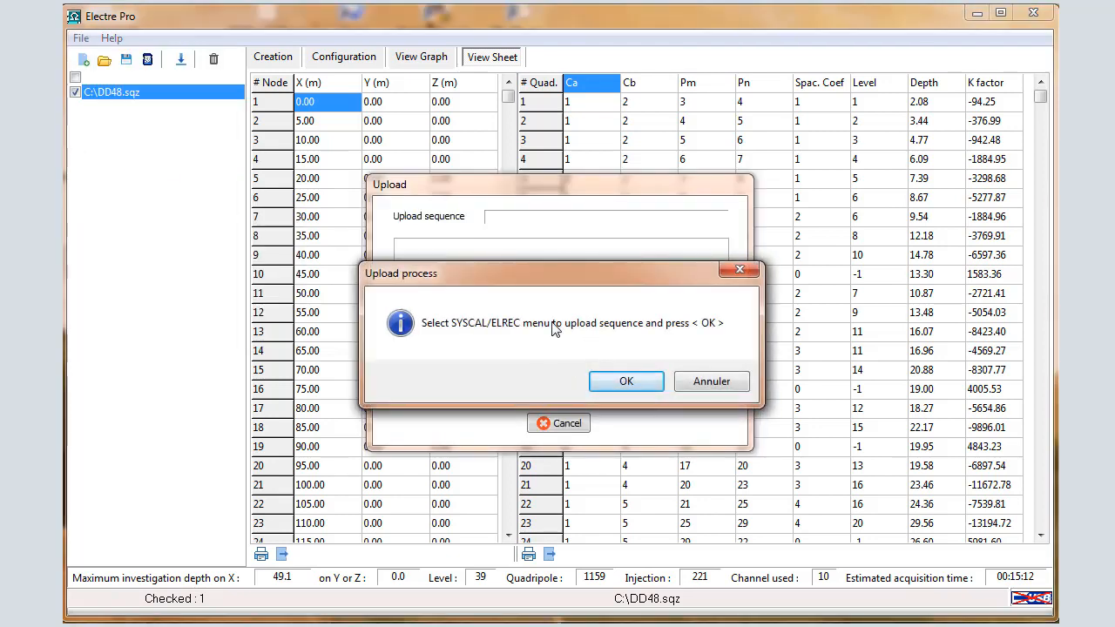
{"action": "left_click", "coordinate": [626, 384]}
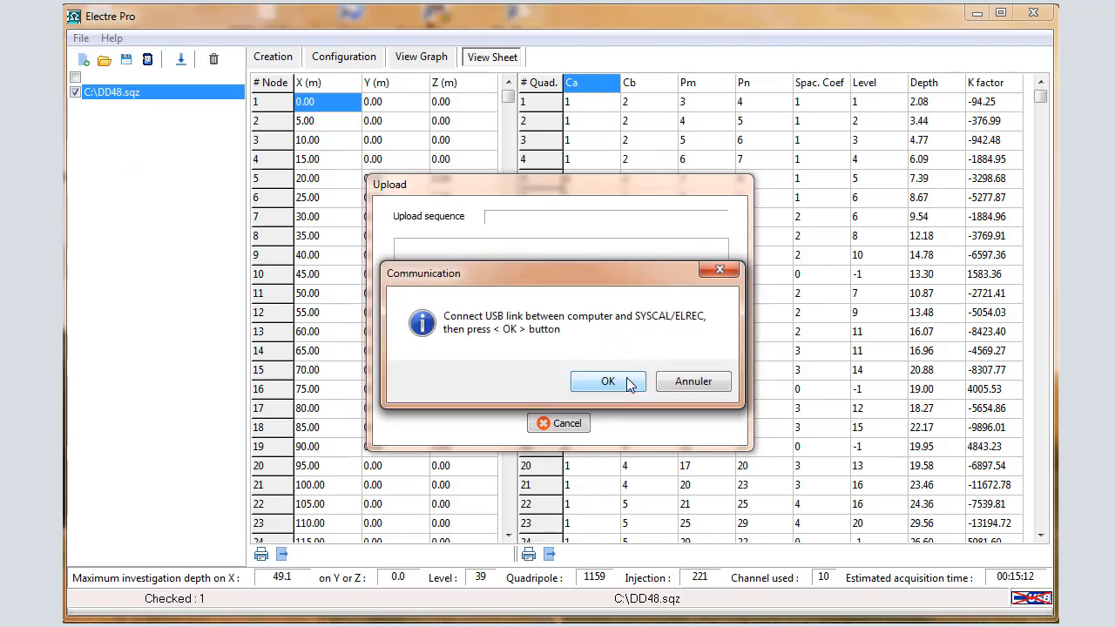